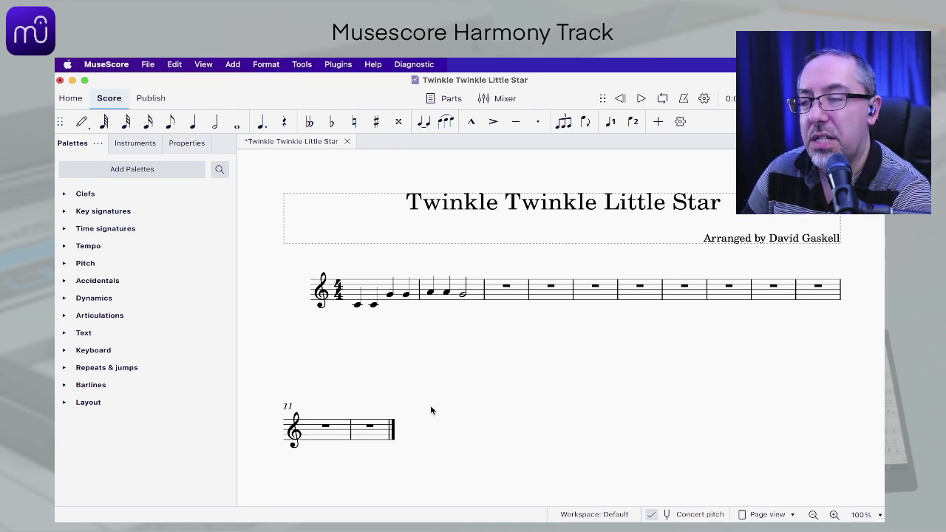
Step: Add Clarinet in B♭ from Woodwinds and Piano from Keyboards beneath the Flute
{"action": "left_click", "coordinate": [136, 145]}
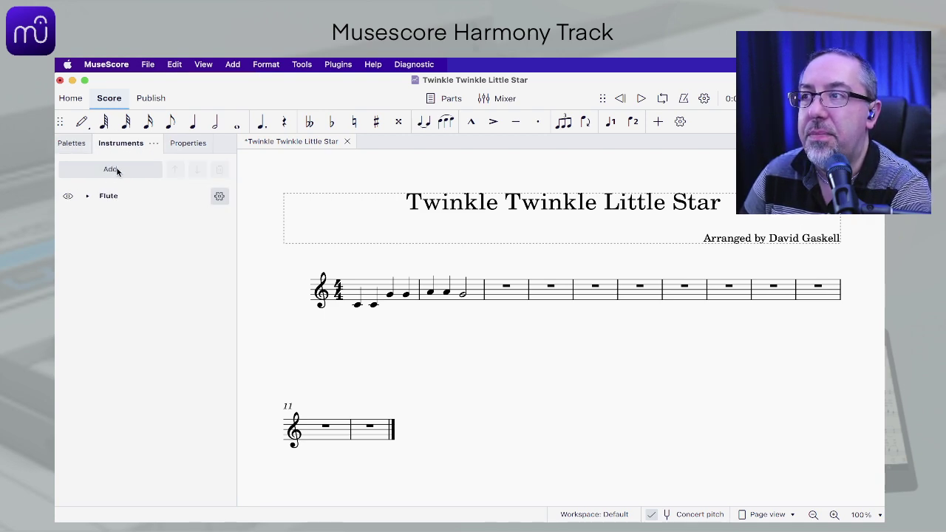
{"action": "left_click", "coordinate": [110, 169]}
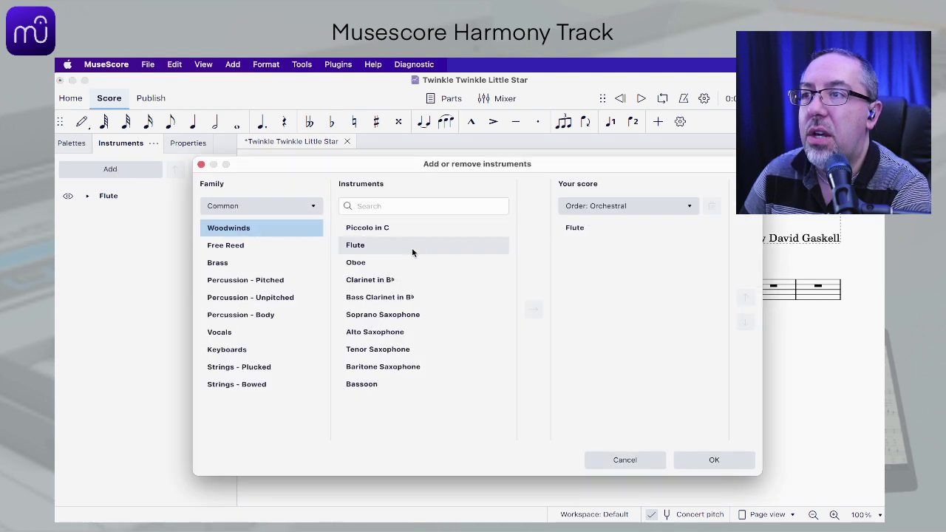
{"action": "left_click", "coordinate": [625, 459]}
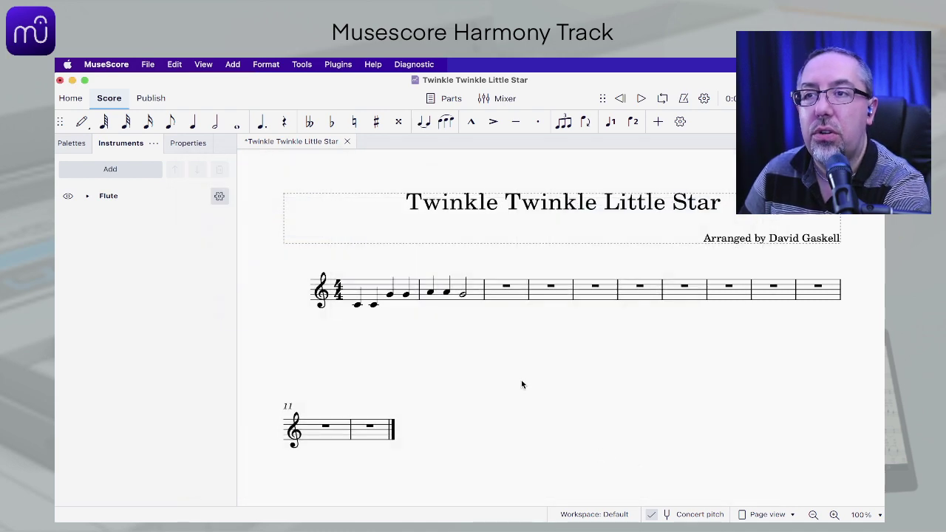
{"action": "key", "text": "i"}
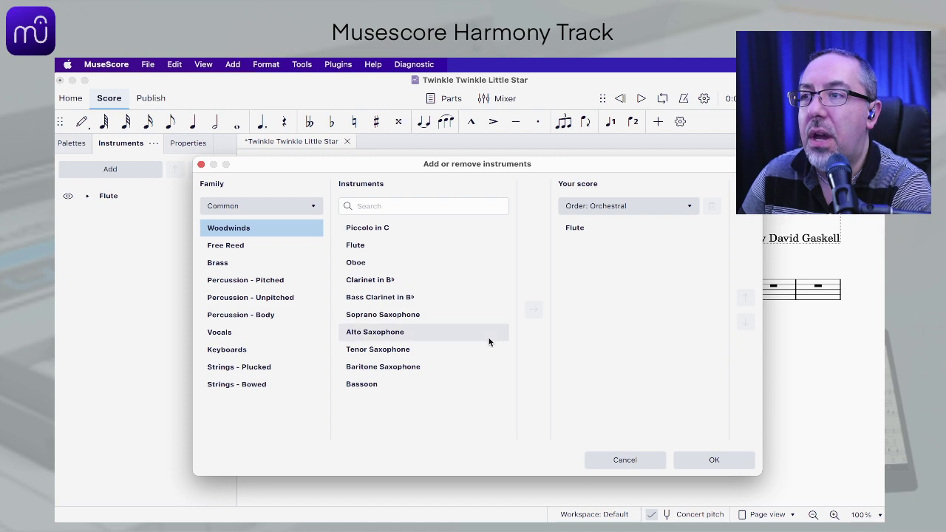
{"action": "left_click", "coordinate": [479, 281]}
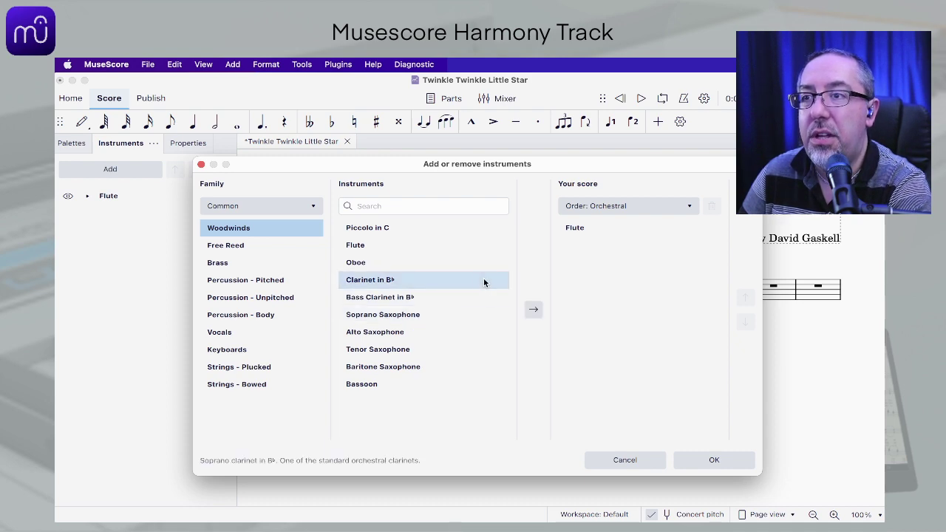
{"action": "left_click", "coordinate": [534, 310]}
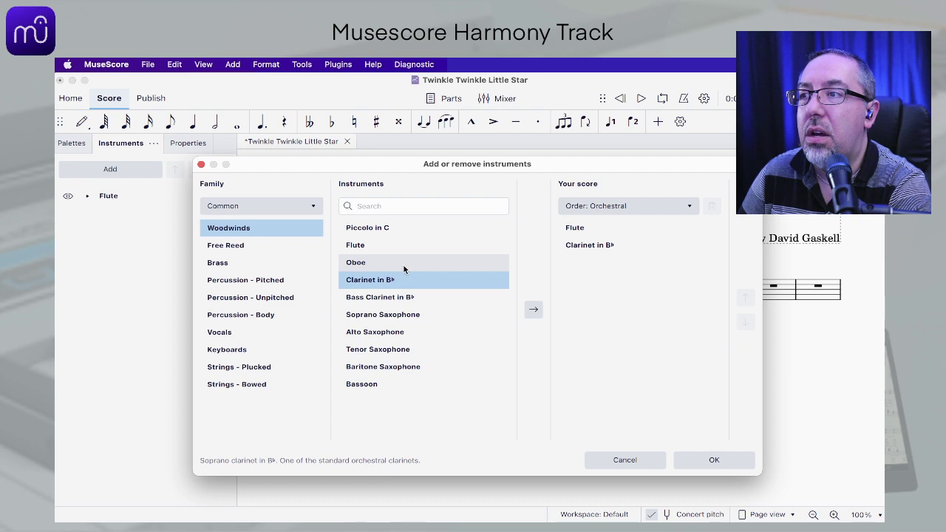
{"action": "left_click", "coordinate": [247, 350]}
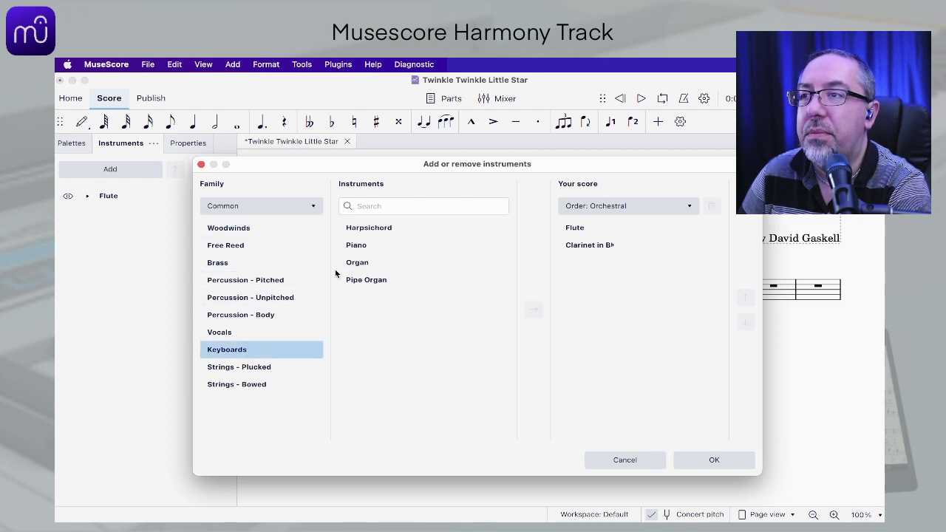
{"action": "left_click", "coordinate": [367, 246]}
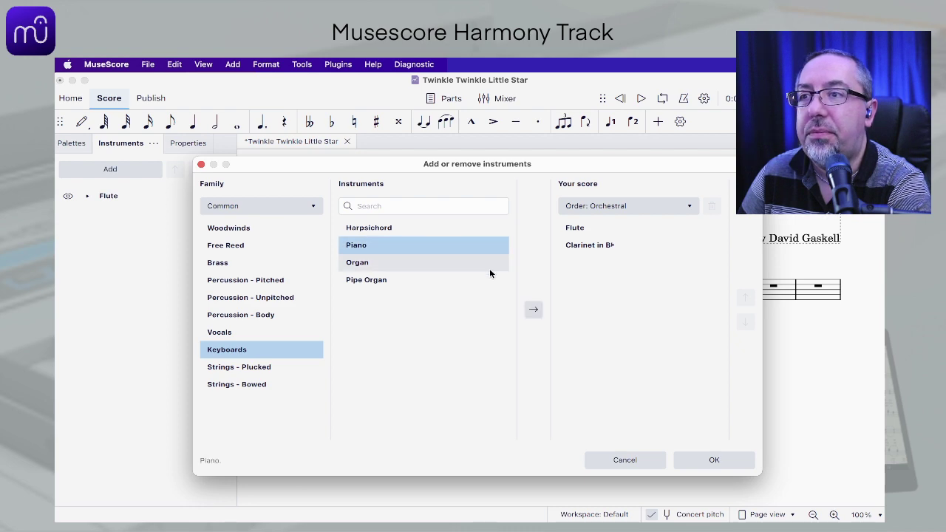
{"action": "left_click", "coordinate": [533, 310]}
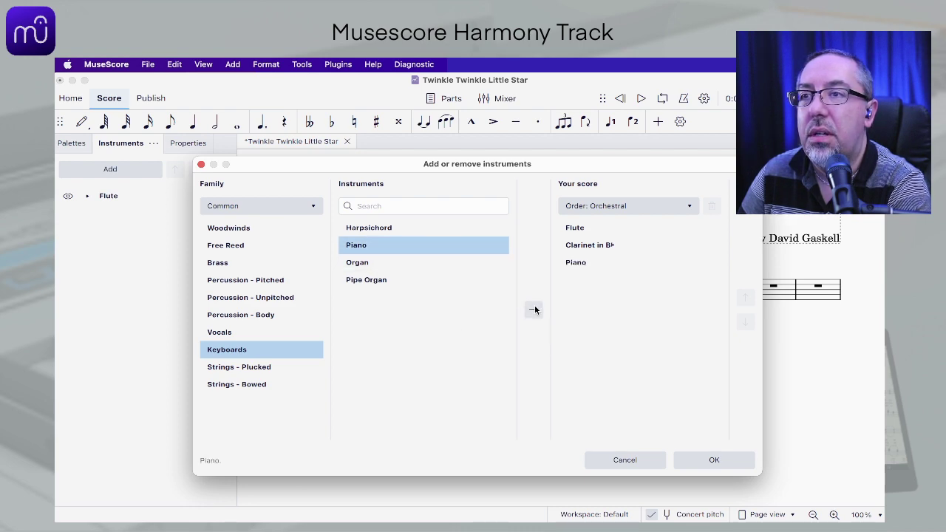
{"action": "left_click", "coordinate": [706, 461]}
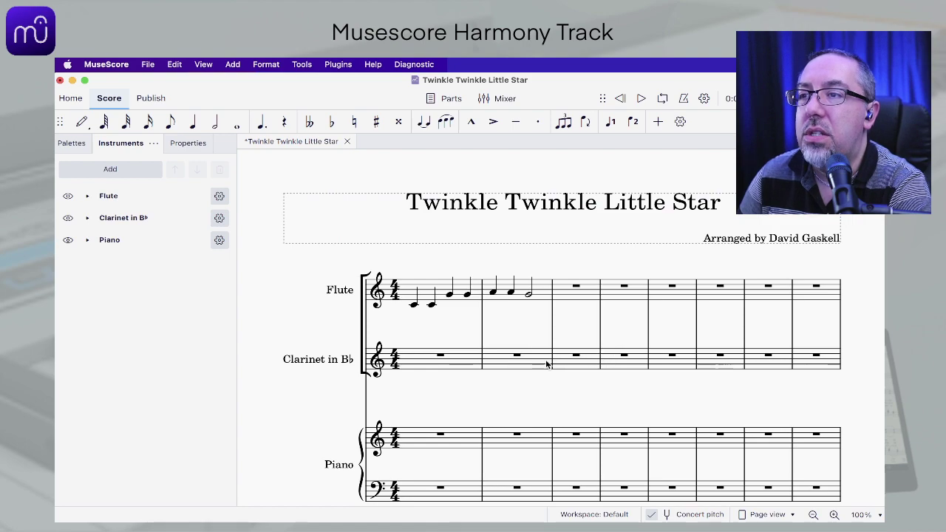
{"action": "scroll", "coordinate": [546, 362], "scroll_direction": "down", "scroll_amount": 1}
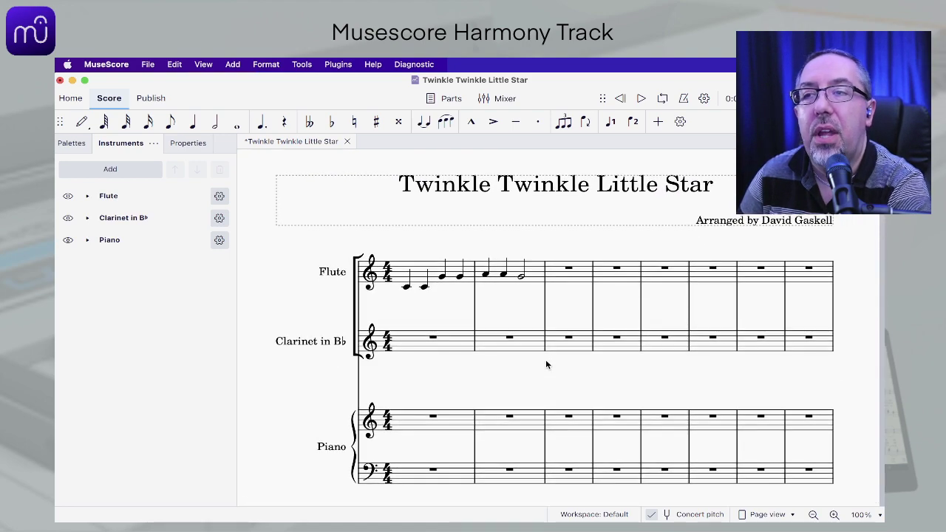
{"action": "left_click", "coordinate": [652, 514]}
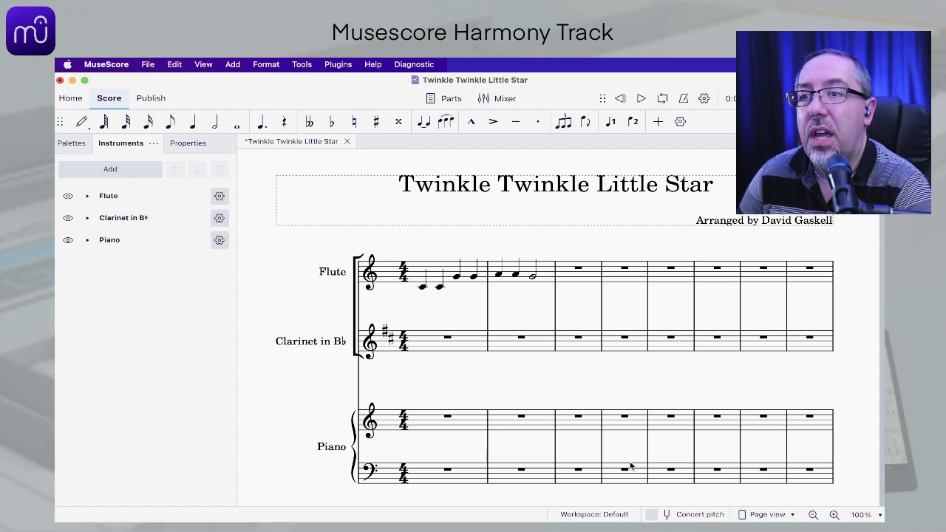
{"action": "left_click", "coordinate": [655, 515]}
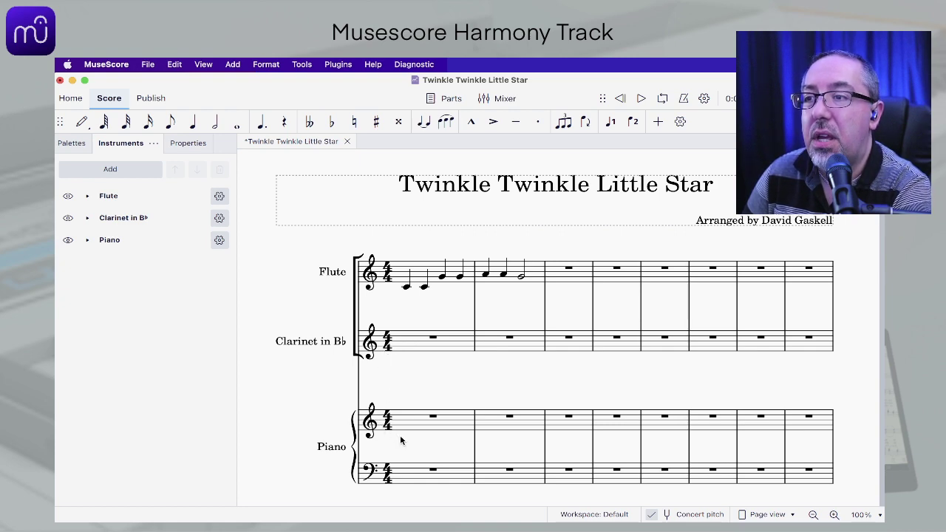
{"action": "scroll", "coordinate": [401, 440], "scroll_direction": "down", "scroll_amount": 1}
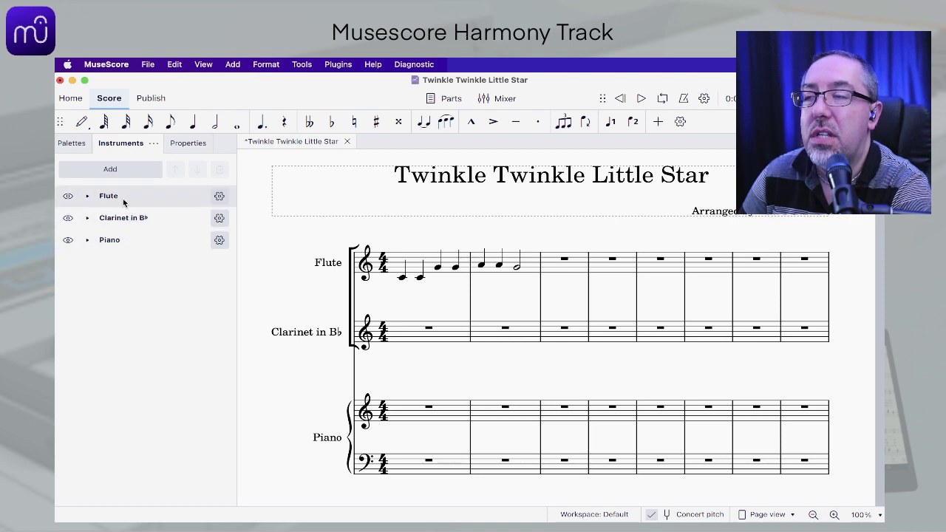
Step: Toggle the Clarinet staff off and back on, then hide the Piano's bass clef staff
{"action": "left_click", "coordinate": [68, 221]}
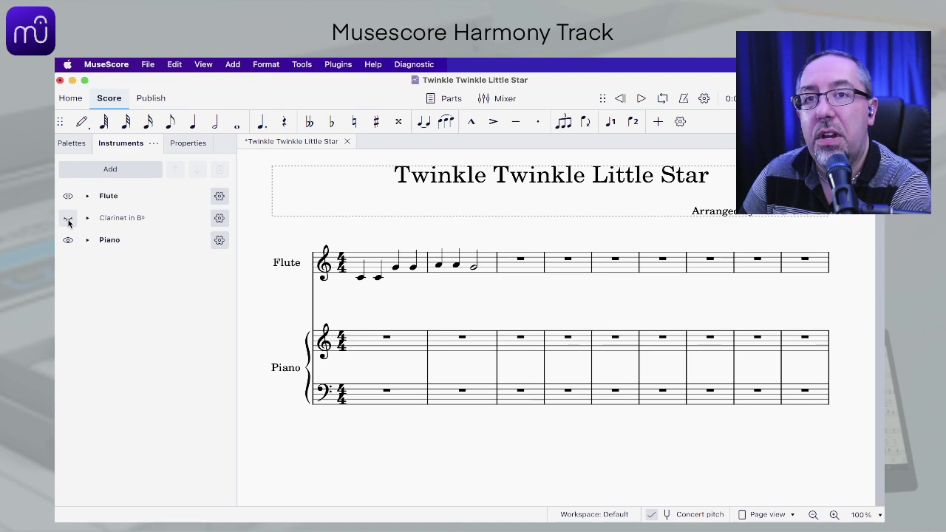
{"action": "left_click", "coordinate": [68, 221]}
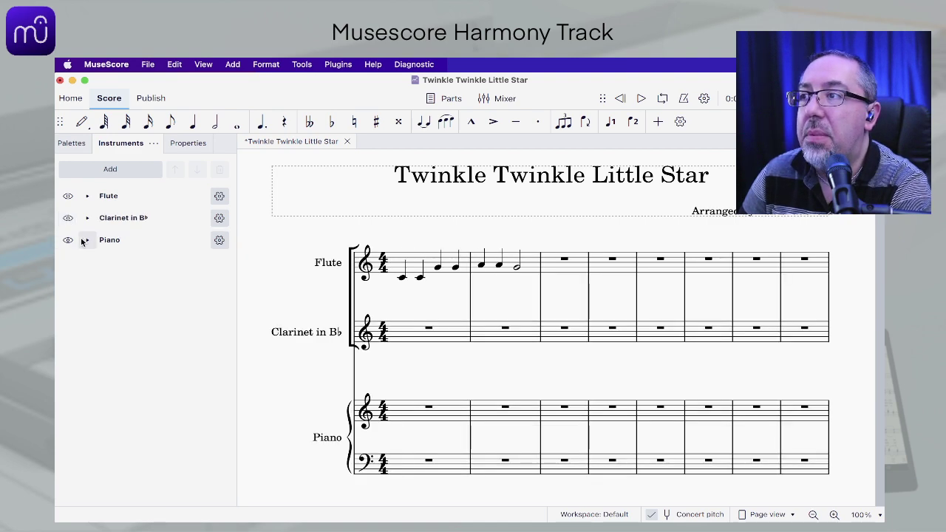
{"action": "left_click", "coordinate": [88, 242]}
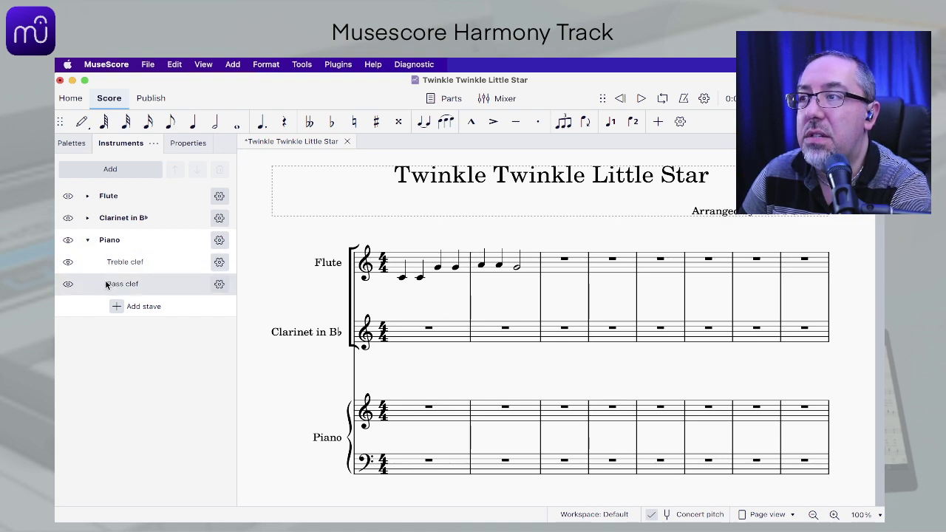
{"action": "left_click", "coordinate": [67, 286]}
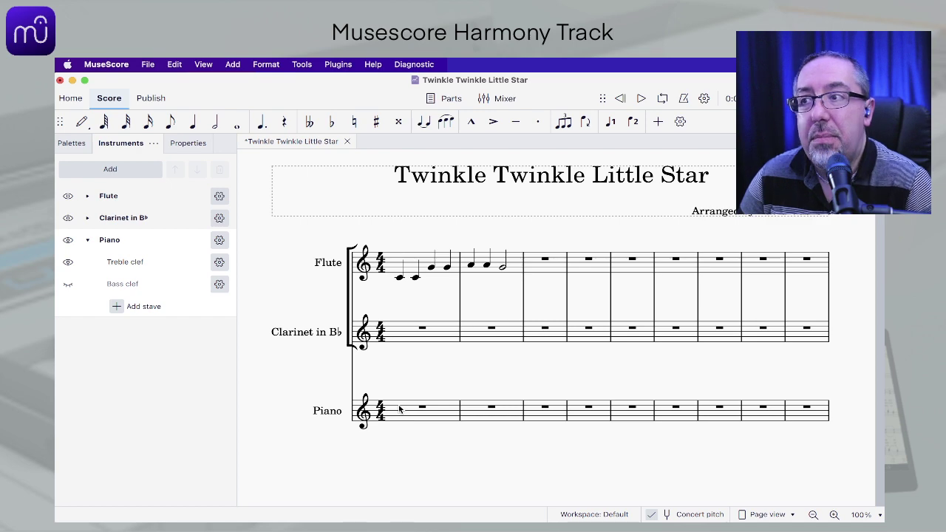
{"action": "left_click", "coordinate": [67, 286]}
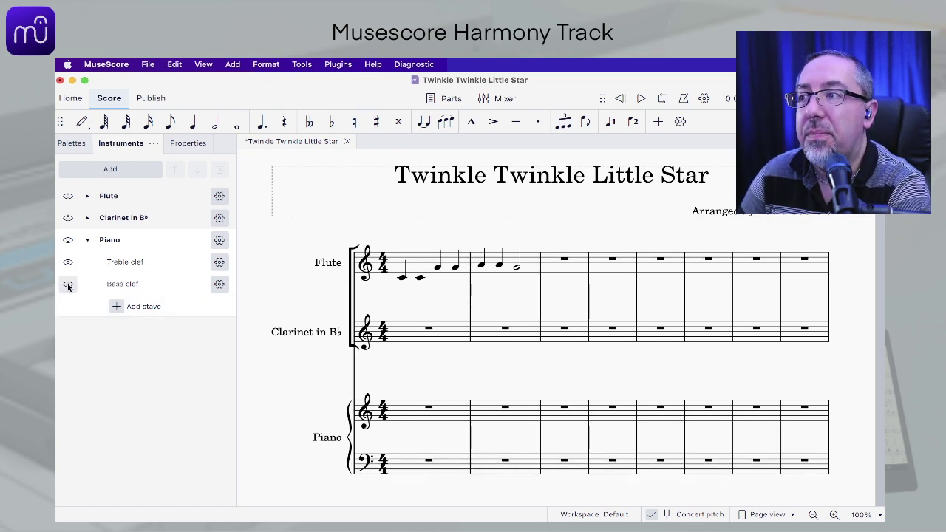
{"action": "left_click", "coordinate": [67, 285]}
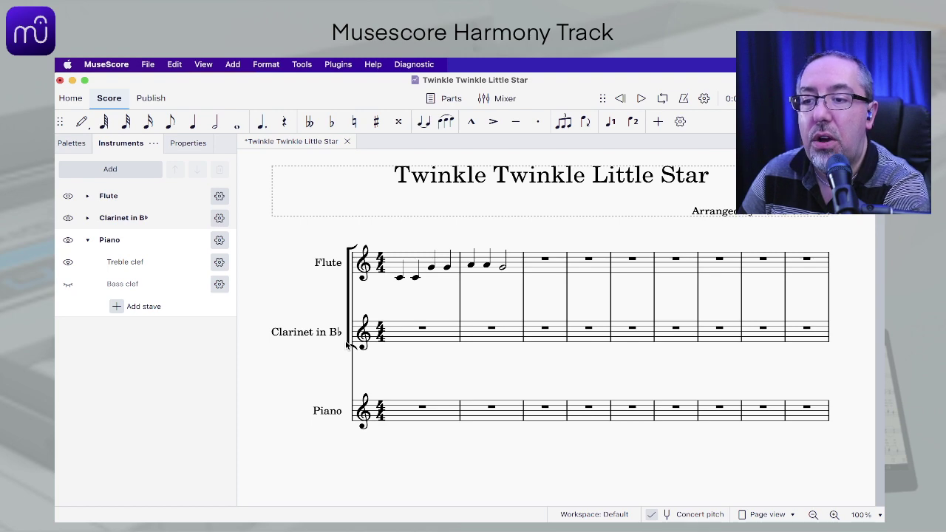
Step: Remove Clarinet in B♭ from the score's instruments, leaving Flute and Piano
{"action": "key", "text": "i"}
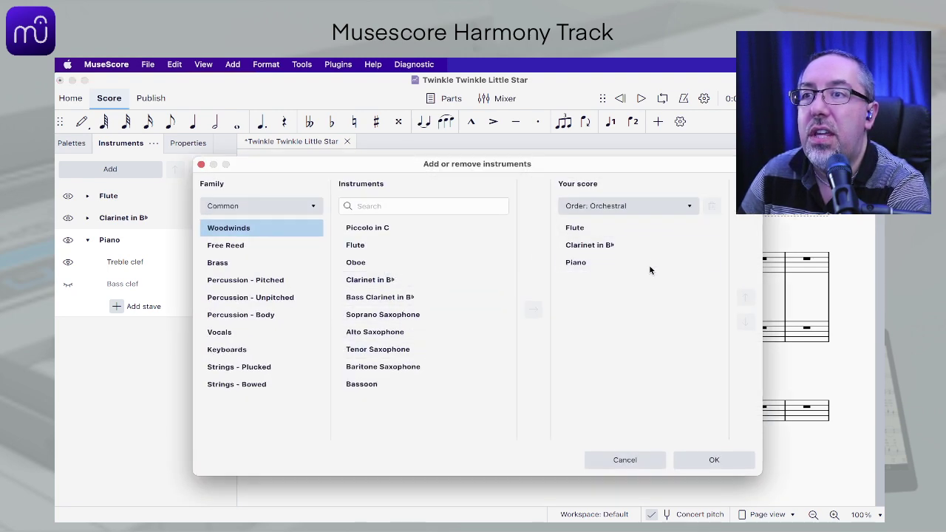
{"action": "left_click", "coordinate": [598, 249]}
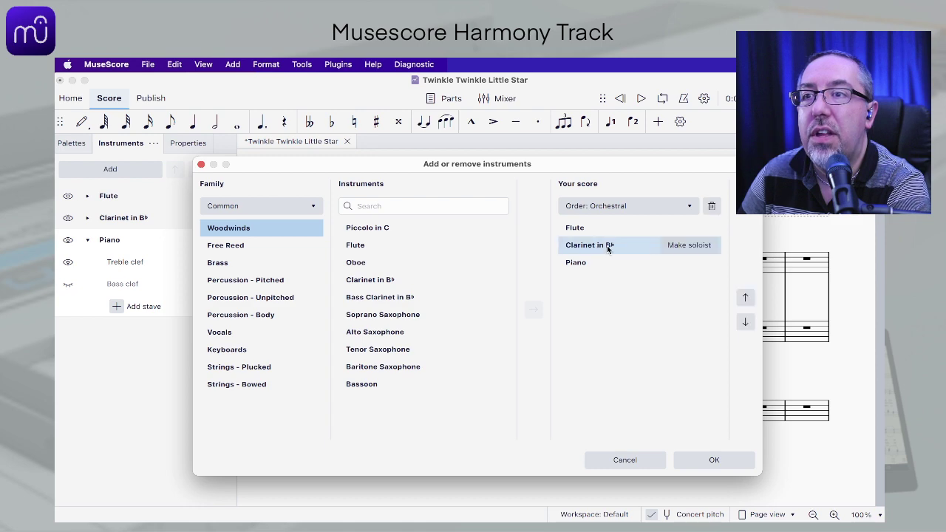
{"action": "left_click", "coordinate": [712, 208]}
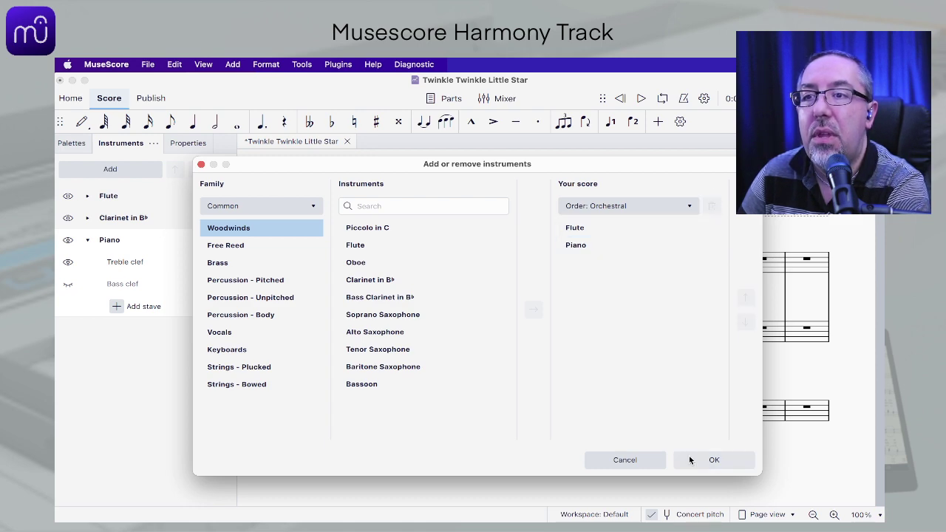
{"action": "left_click", "coordinate": [707, 461]}
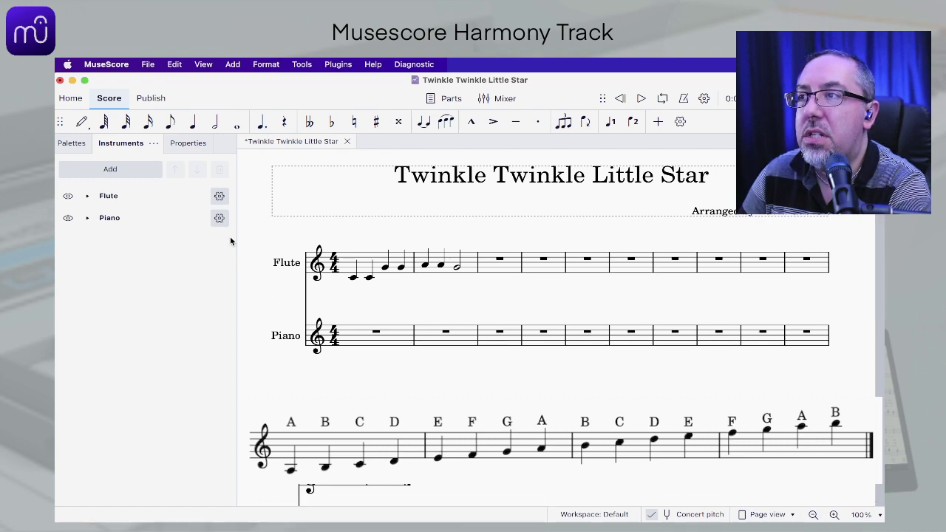
Step: Enter E4 crotchets on piano beats 1 and 2 of bar 1, then play from the start
{"action": "left_click", "coordinate": [81, 122]}
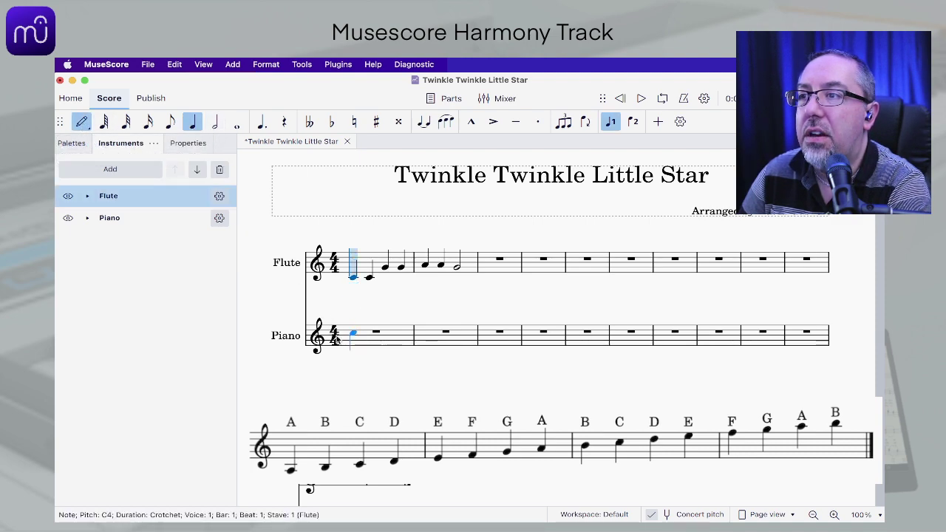
{"action": "left_click", "coordinate": [343, 349]}
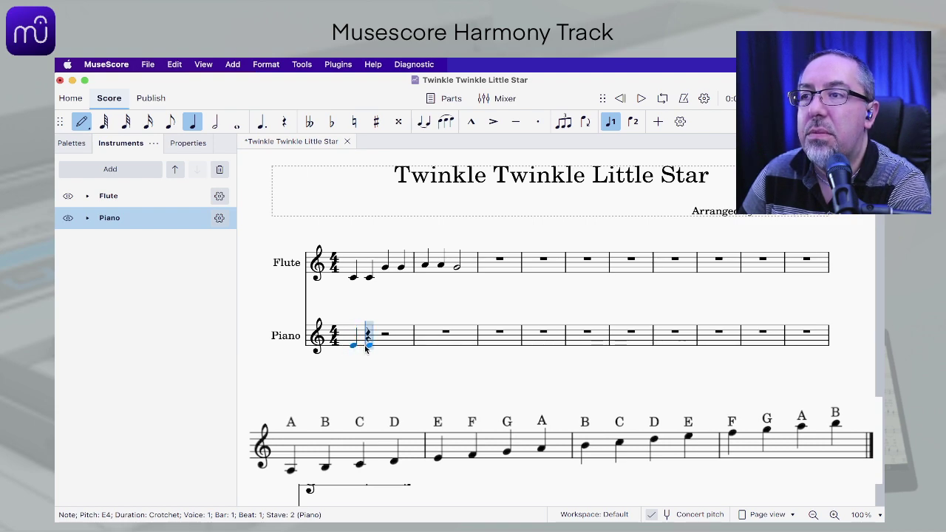
{"action": "left_click", "coordinate": [366, 347]}
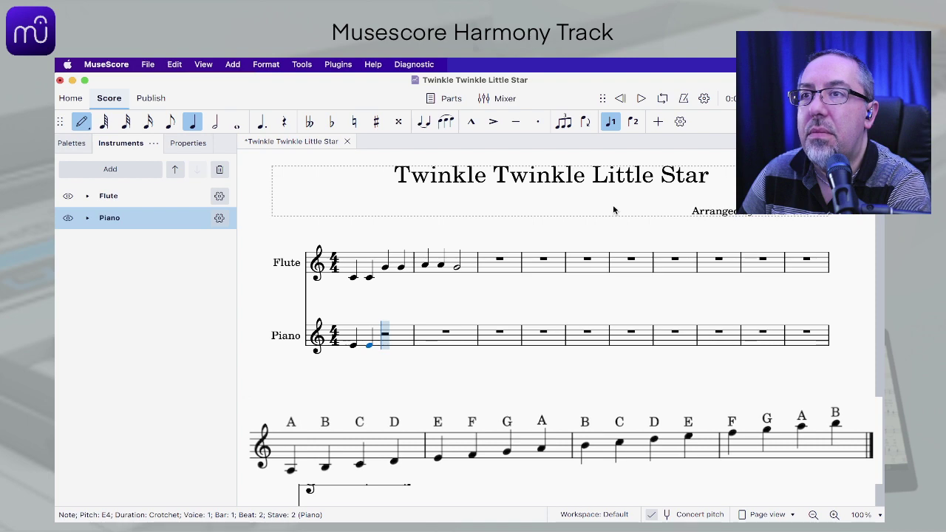
{"action": "left_click", "coordinate": [640, 99]}
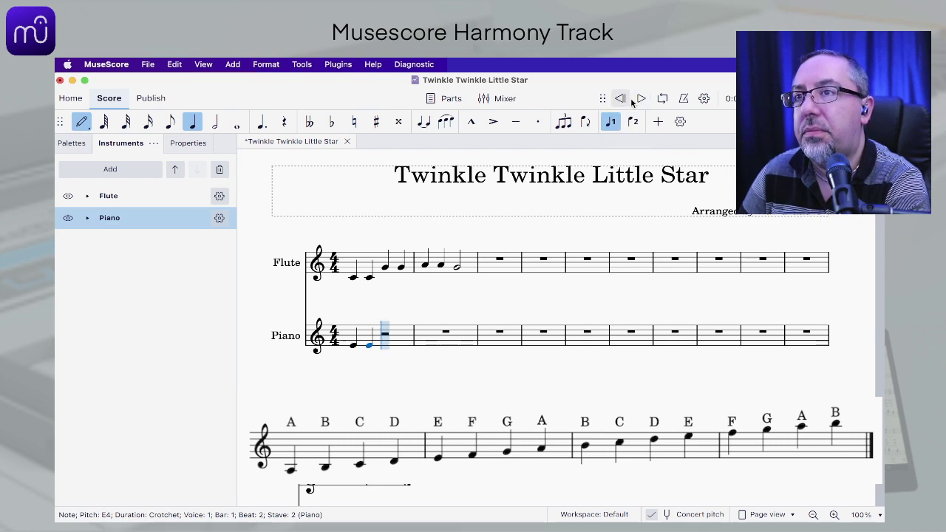
{"action": "left_click", "coordinate": [637, 100]}
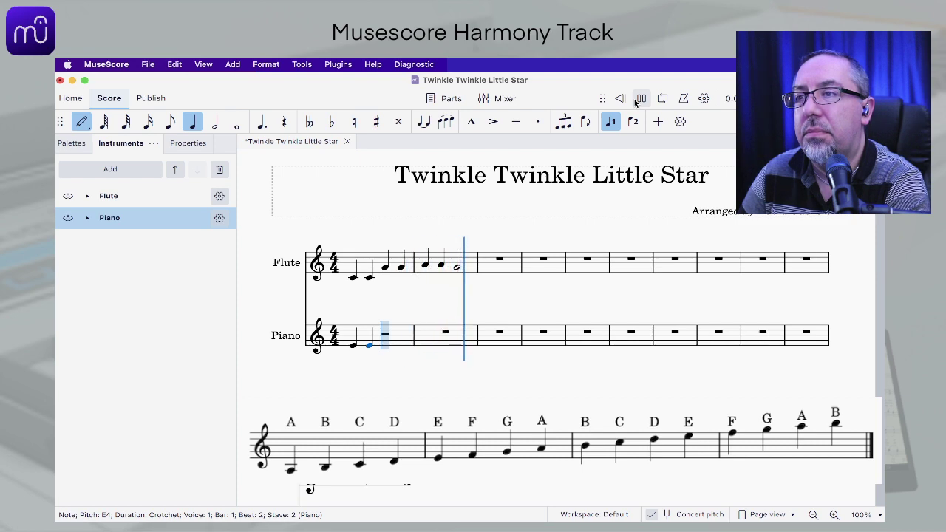
Step: Add B4 crotchets on beats 3 and 4 of piano bar 1 and play them back
{"action": "left_click", "coordinate": [637, 100]}
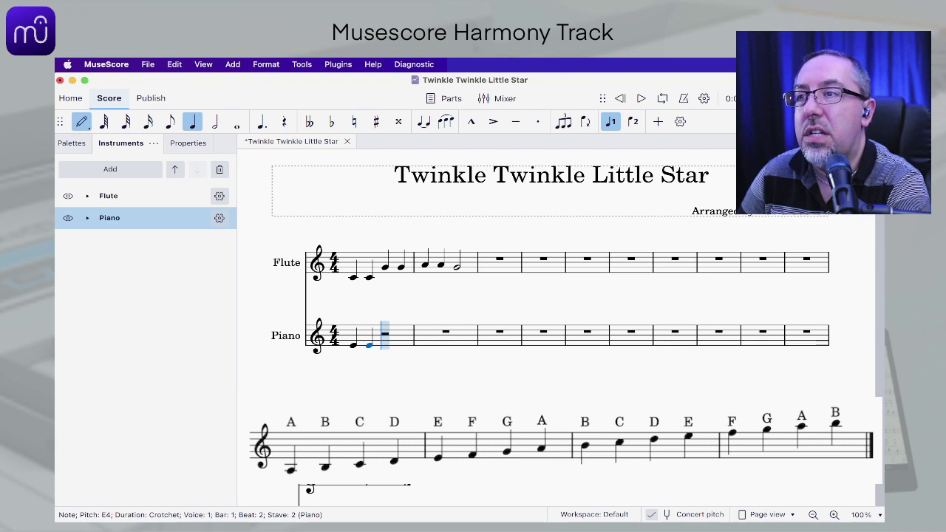
{"action": "left_click", "coordinate": [384, 337]}
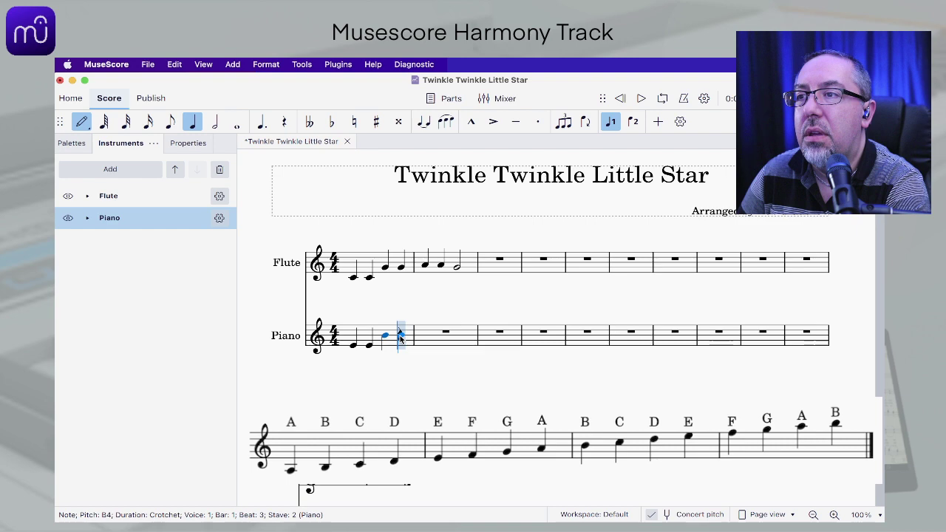
{"action": "left_click", "coordinate": [400, 334]}
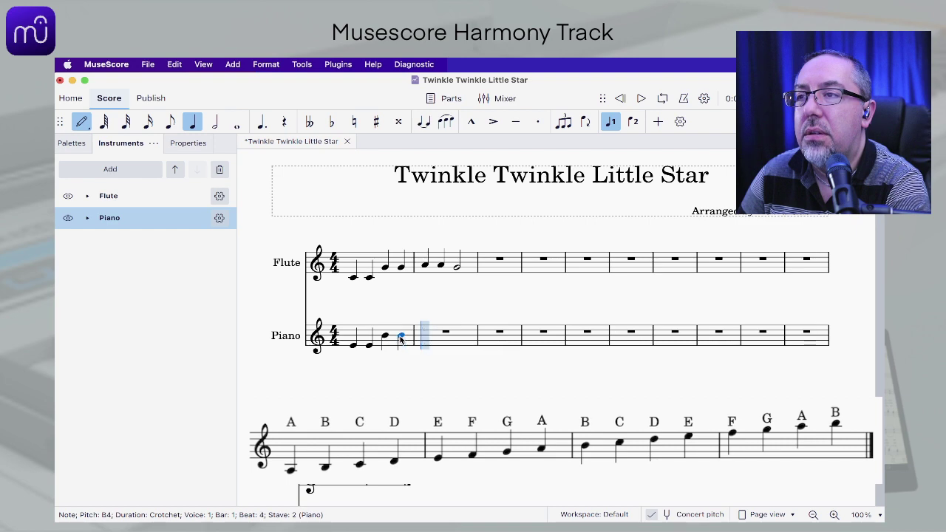
{"action": "left_click", "coordinate": [641, 99]}
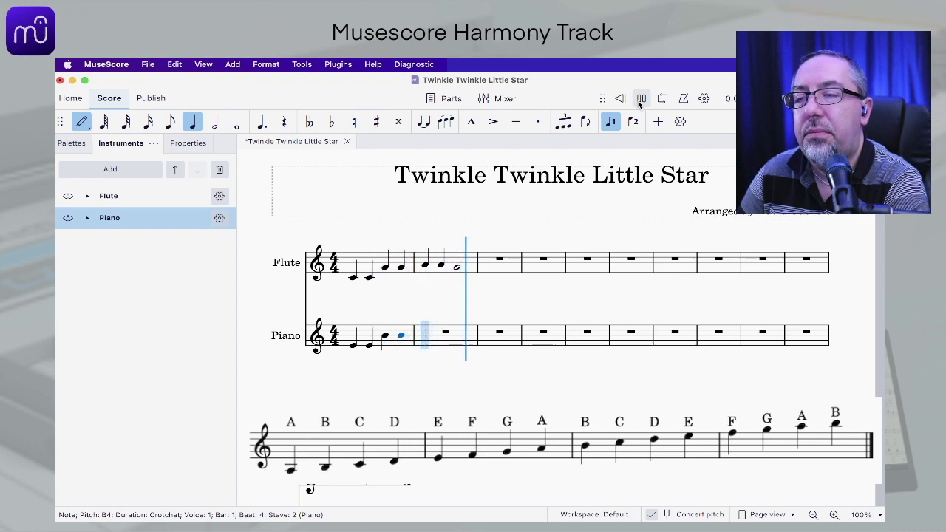
{"action": "left_click", "coordinate": [640, 103]}
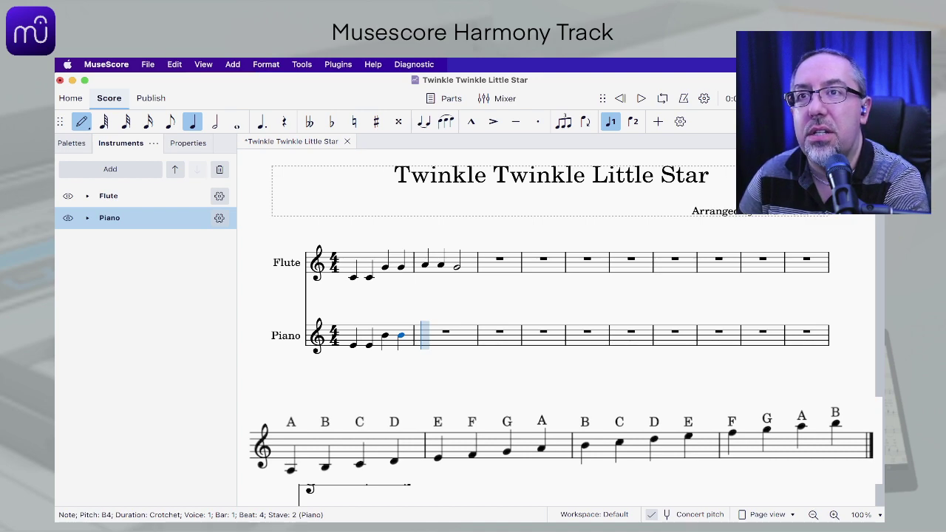
Step: Replace the bar 1 B4s with E4 crotchets on beats 3 and 4, then listen back
{"action": "key", "text": "BackSpace"}
{"action": "key", "text": "BackSpace"}
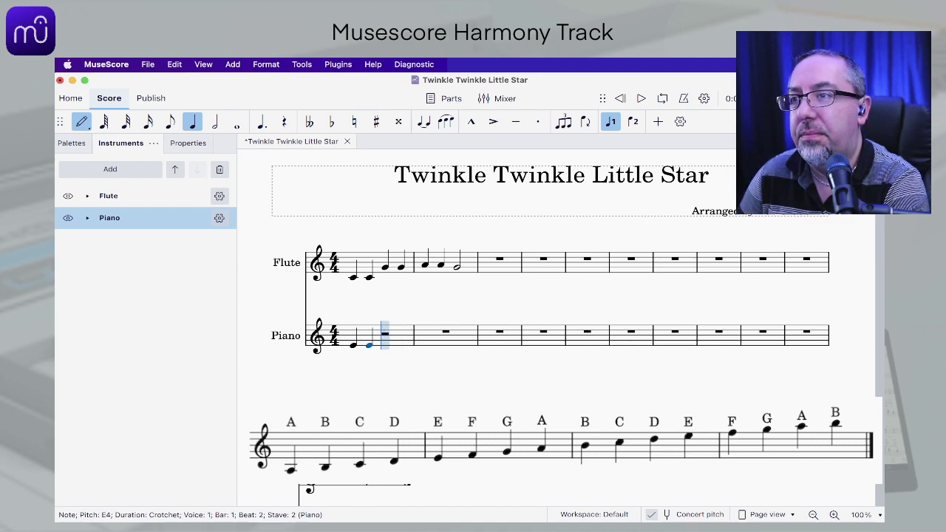
{"action": "left_click", "coordinate": [382, 350]}
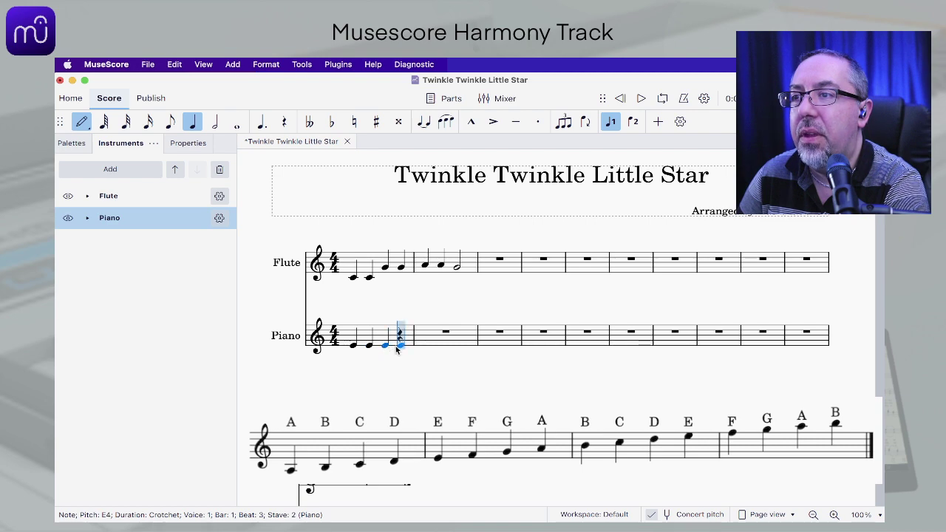
{"action": "left_click", "coordinate": [397, 349]}
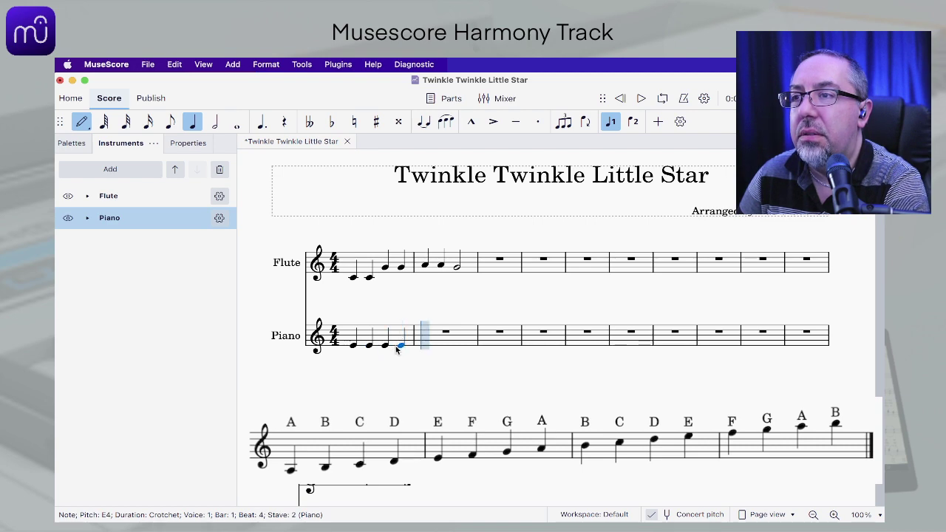
{"action": "left_click", "coordinate": [641, 102]}
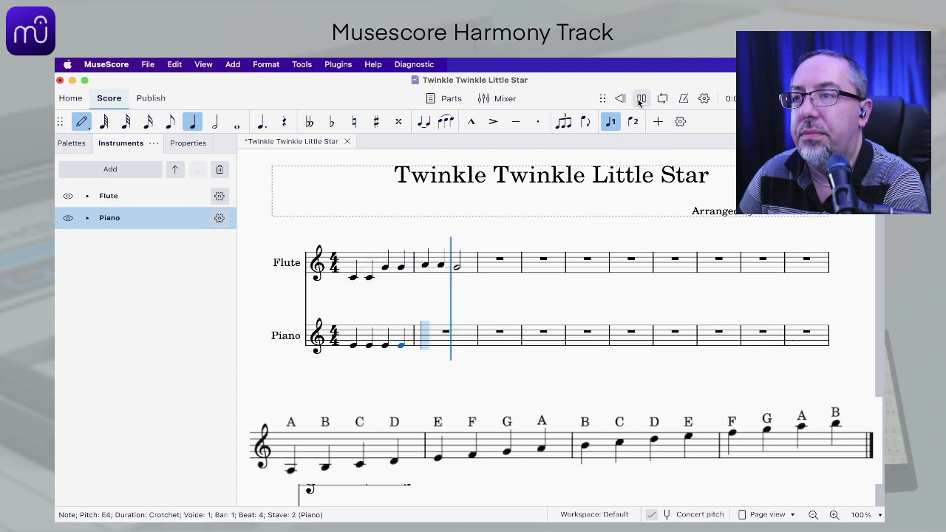
{"action": "left_click", "coordinate": [640, 102]}
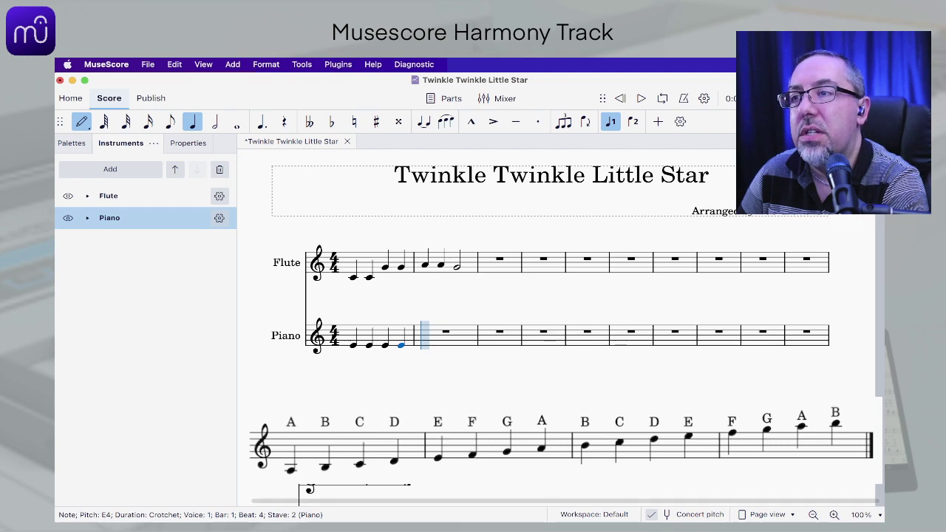
Step: Enter two F4 crotchets at the start of piano bar 2 and play them back
{"action": "left_click", "coordinate": [426, 344]}
{"action": "left_click", "coordinate": [440, 344]}
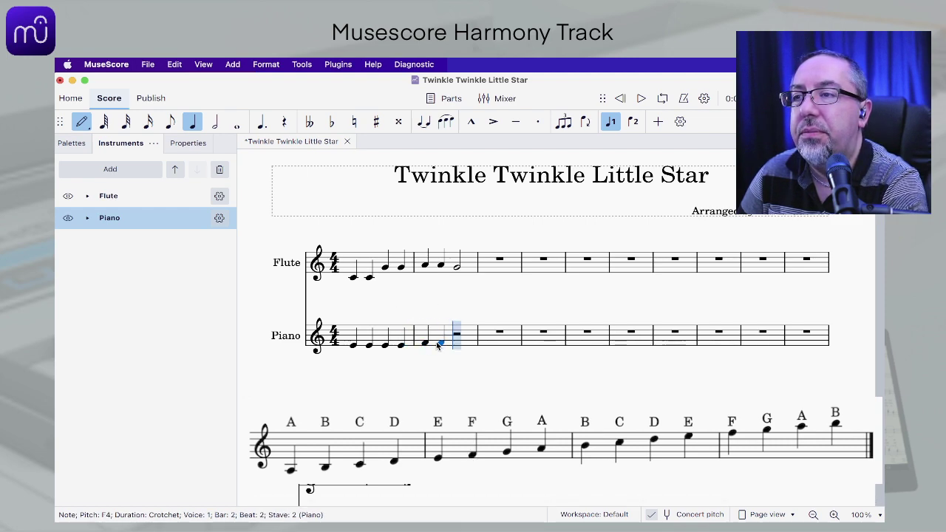
{"action": "left_click", "coordinate": [640, 102]}
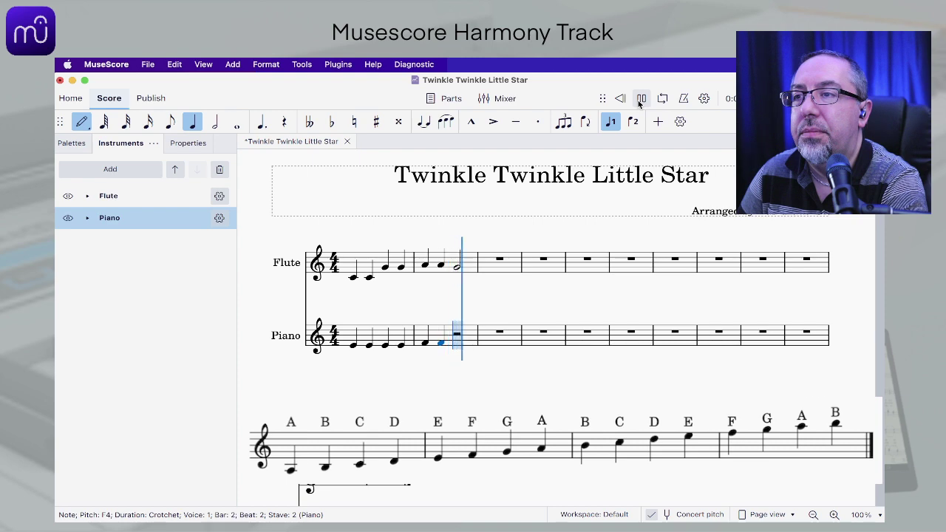
{"action": "left_click", "coordinate": [640, 102]}
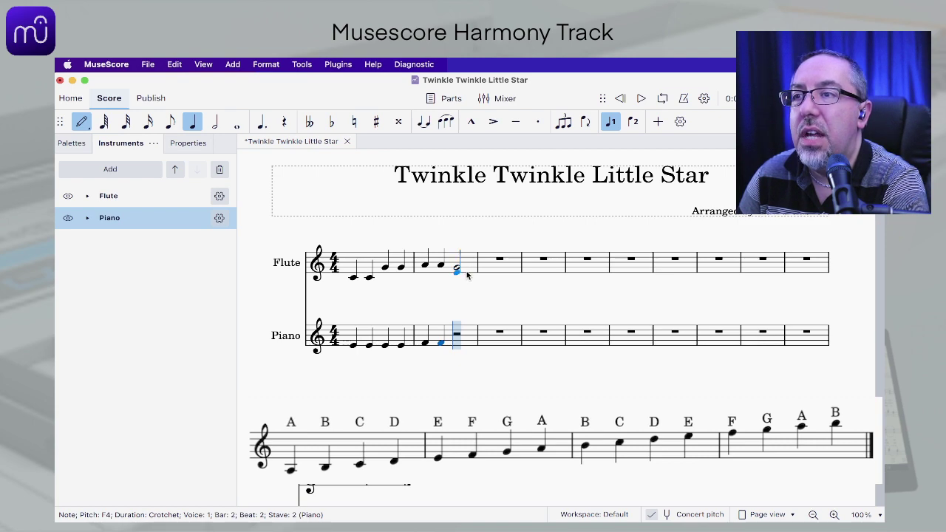
Step: Finish piano bar 2 with an E4 minim on beat 3 and play the first two bars
{"action": "left_click", "coordinate": [215, 122]}
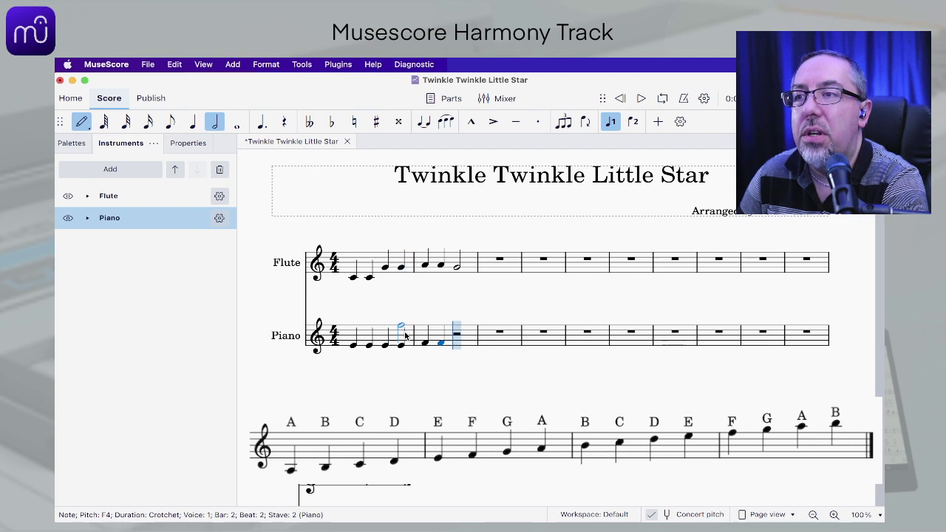
{"action": "left_click", "coordinate": [468, 347]}
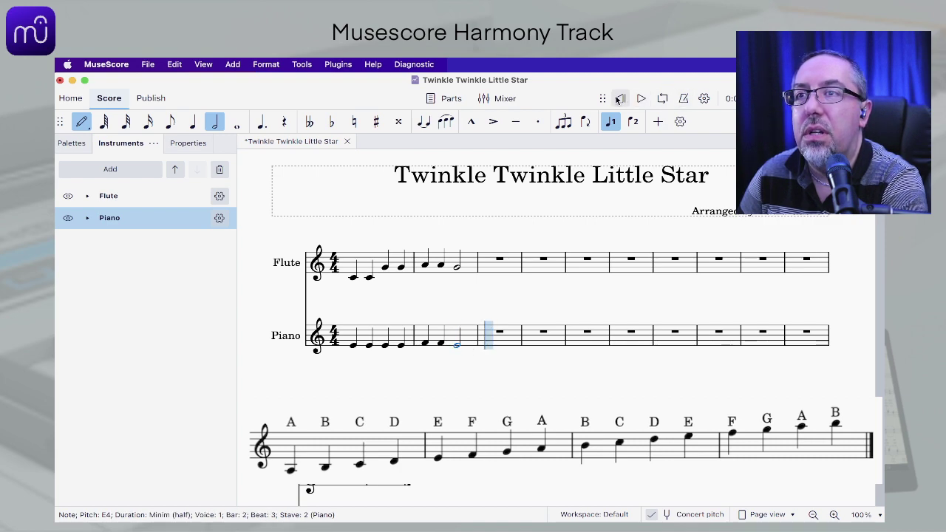
{"action": "left_click", "coordinate": [640, 100]}
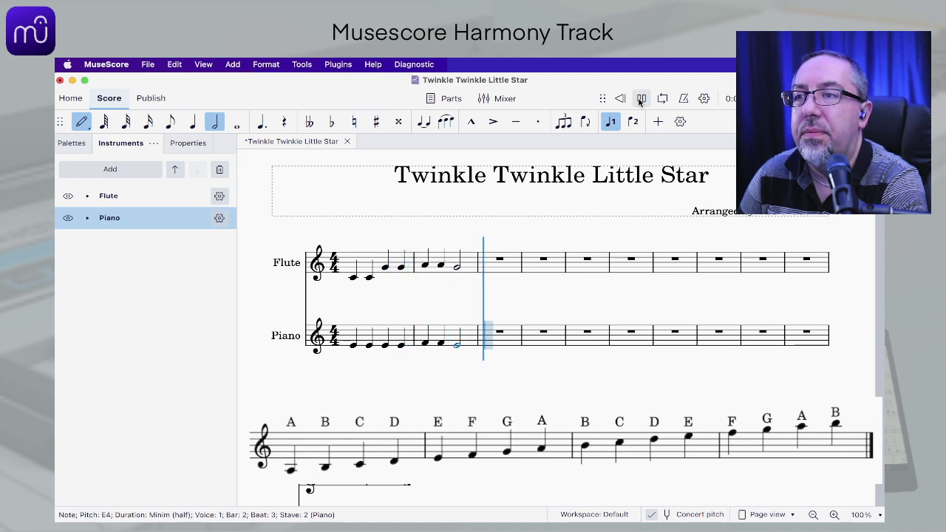
{"action": "left_click", "coordinate": [640, 100]}
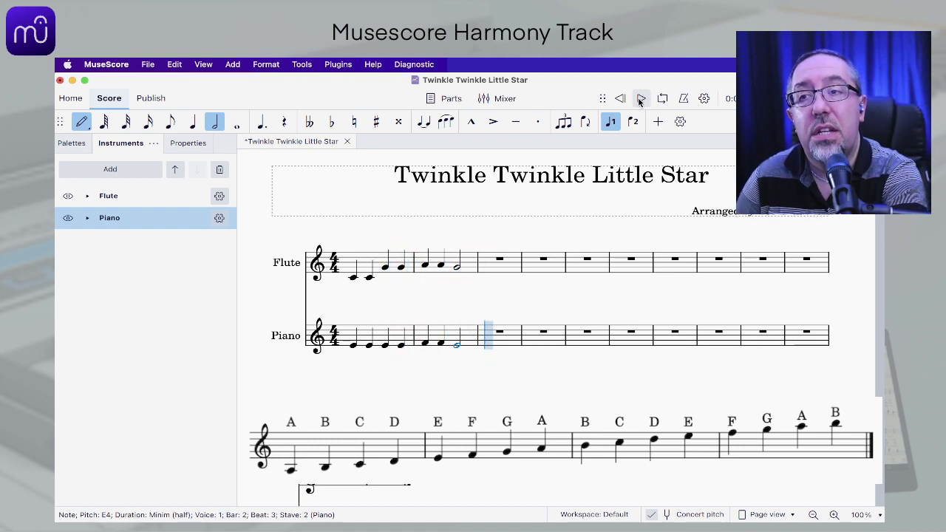